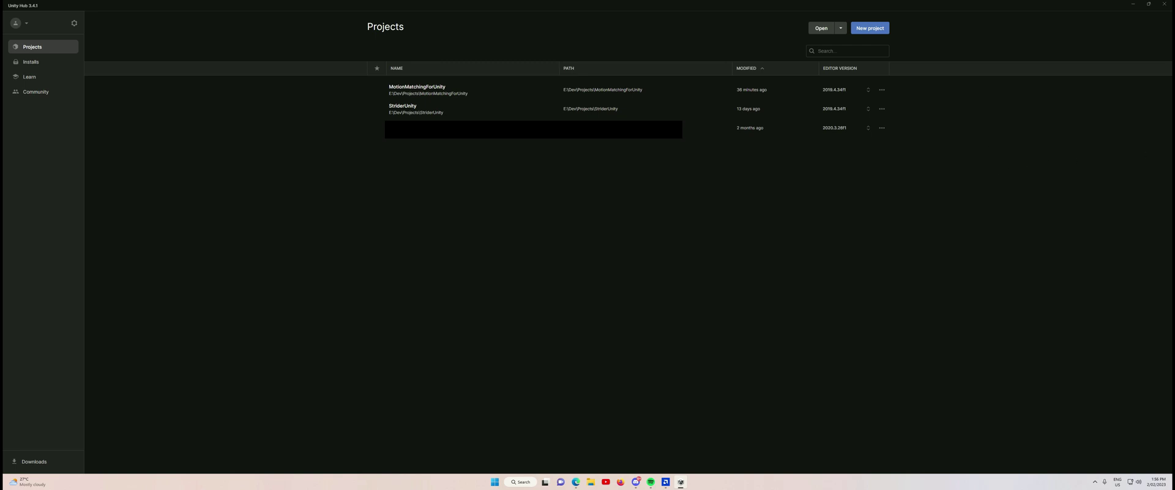
- Bring up the Motion Matching quick start guide, move it up-left and scroll through it
{"action": "left_click", "coordinate": [576, 482]}
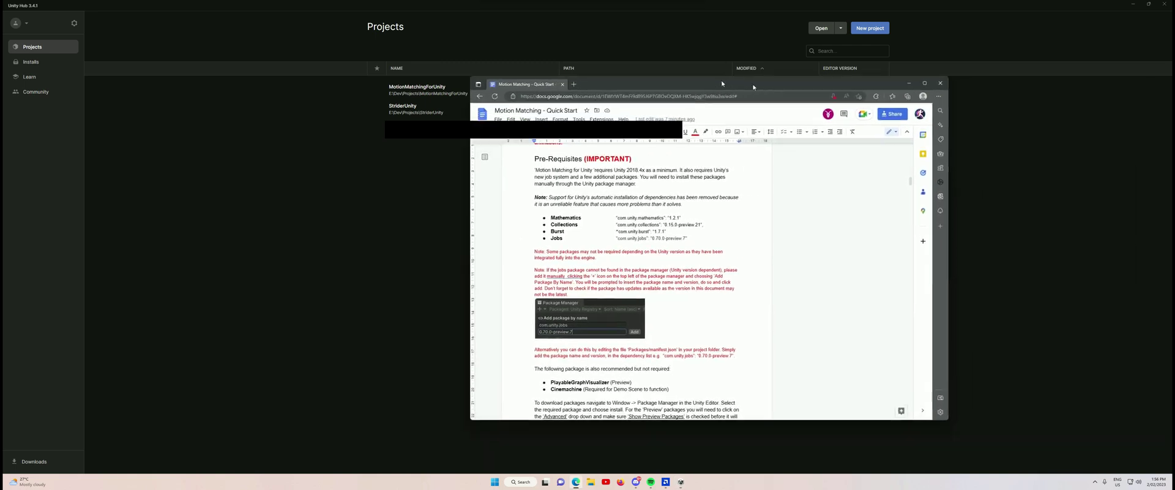
{"action": "left_click_drag", "start_coordinate": [737, 84], "coordinate": [665, 74]}
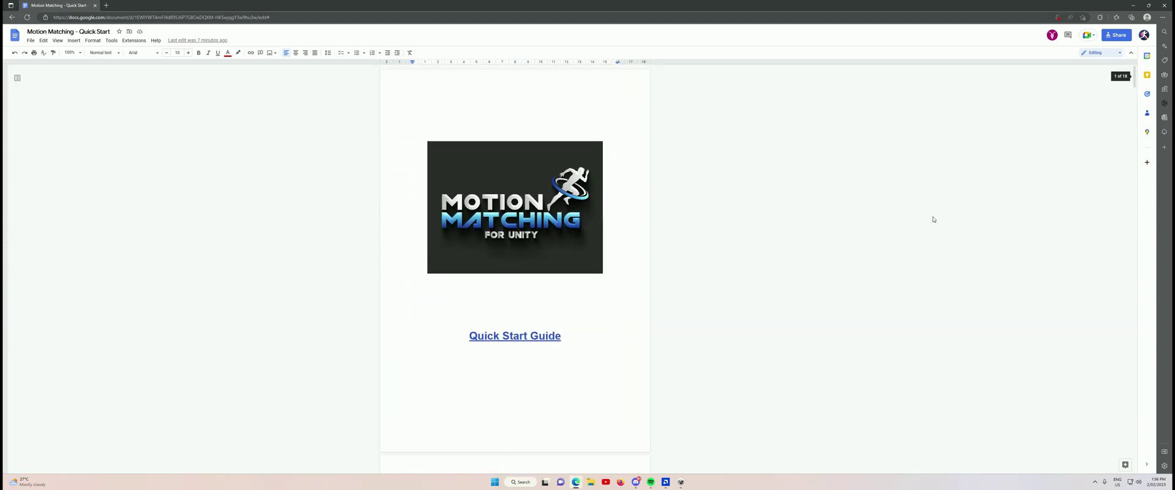
{"action": "scroll", "coordinate": [710, 287], "scroll_direction": "down", "scroll_amount": 8}
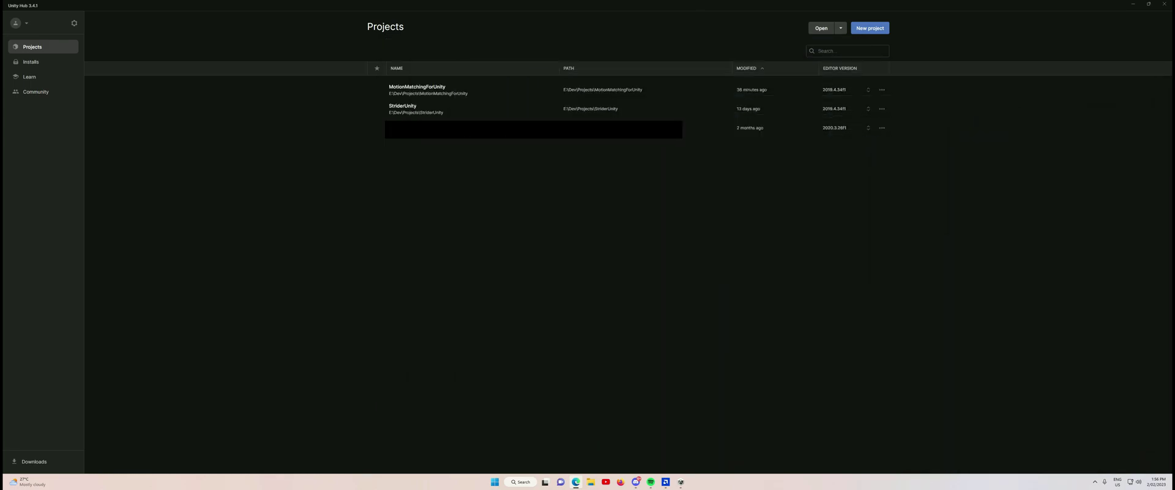
- Pick editor 2022.1.23f1, name the project MxM2023Test (fixing the MxM2022Test typo) and create it
{"action": "left_click", "coordinate": [877, 30]}
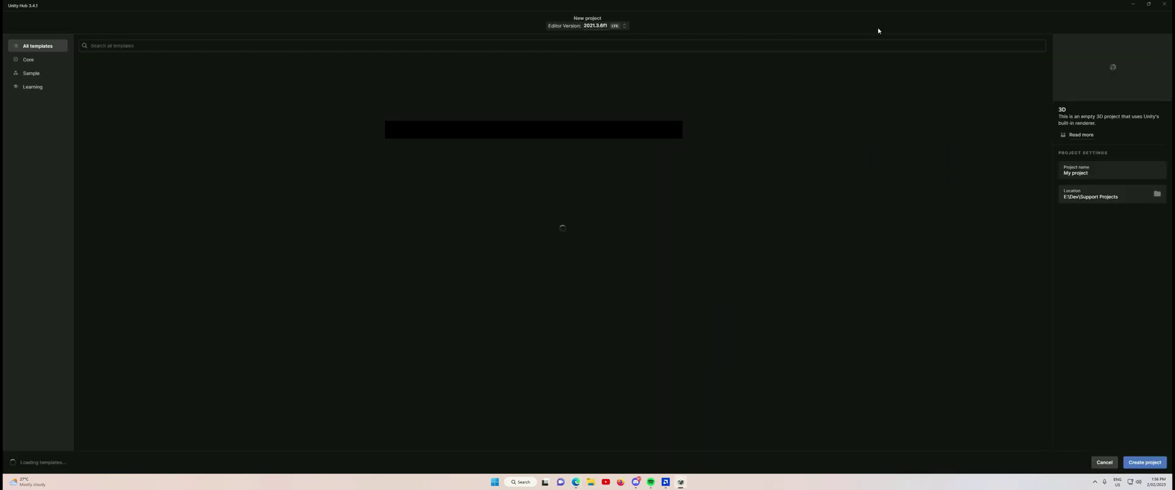
{"action": "left_click", "coordinate": [617, 26]}
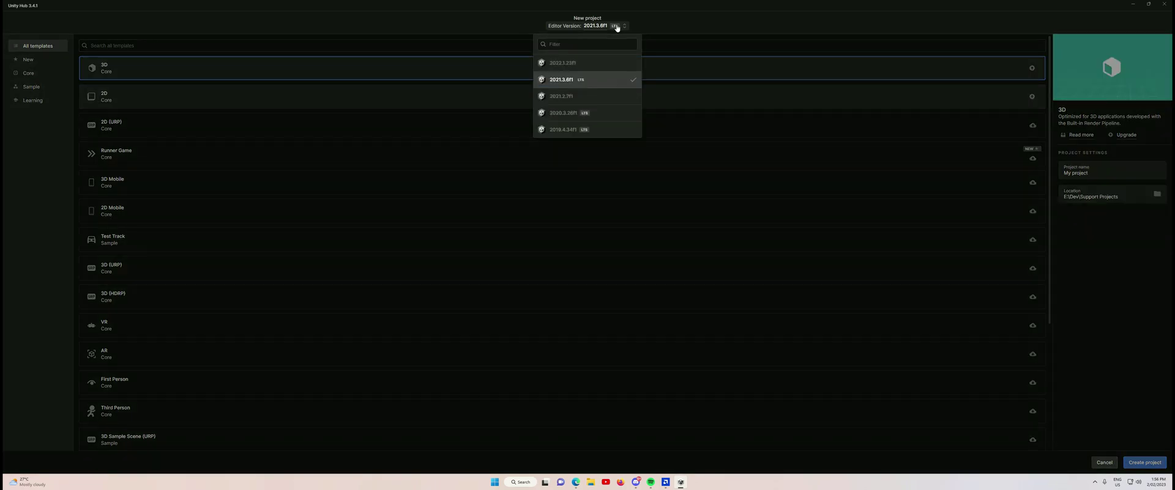
{"action": "left_click", "coordinate": [572, 63]}
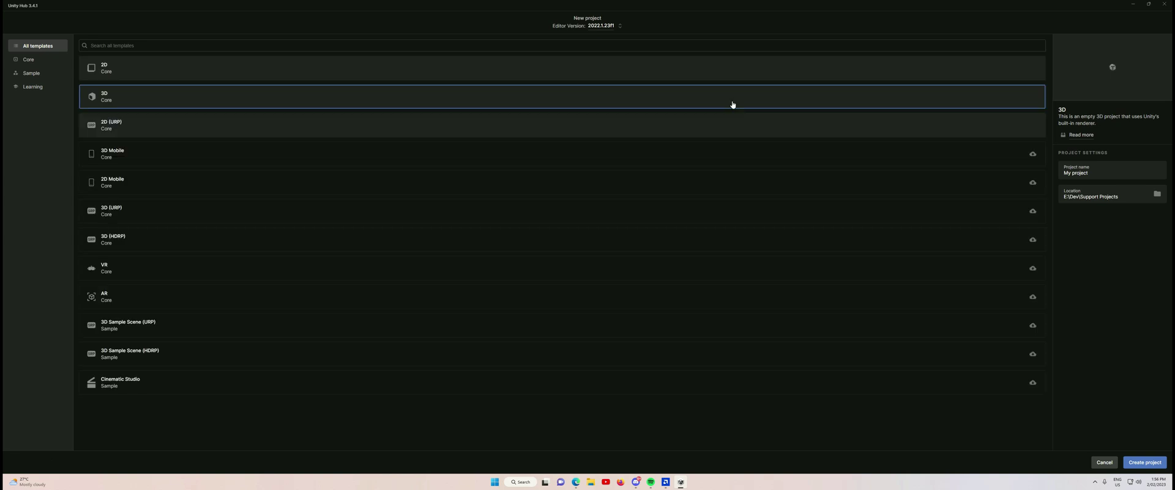
{"action": "left_click", "coordinate": [1098, 178]}
{"action": "type", "text": "M"}
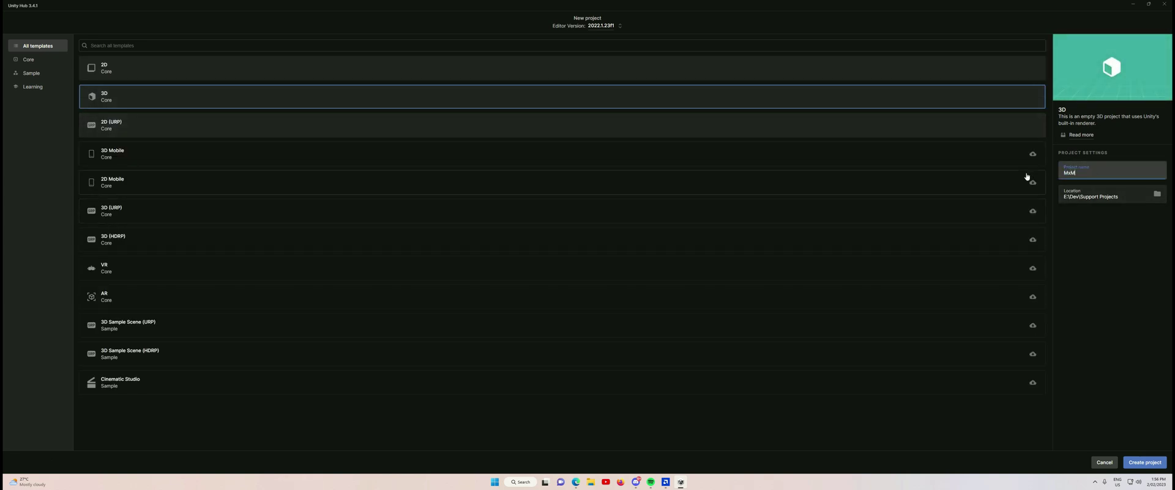
{"action": "type", "text": "xM2022Test"}
{"action": "left_click", "coordinate": [1085, 174]}
{"action": "key", "text": "BackSpace"}
{"action": "type", "text": "3"}
{"action": "left_click", "coordinate": [1144, 462]}
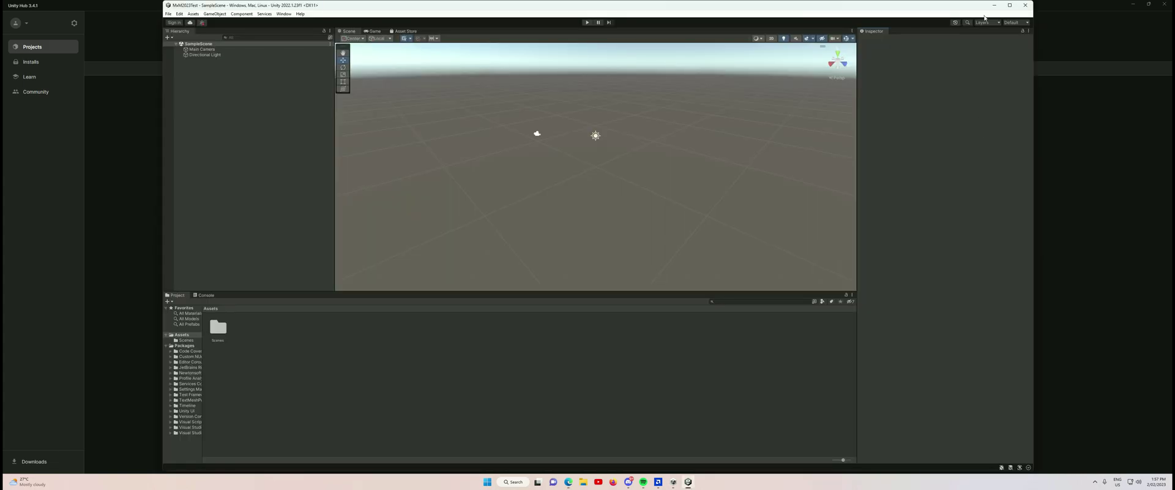
- Maximize the editor, open and close the Package Manager, then import all MxMLatest2022 package files
{"action": "left_click", "coordinate": [1010, 5]}
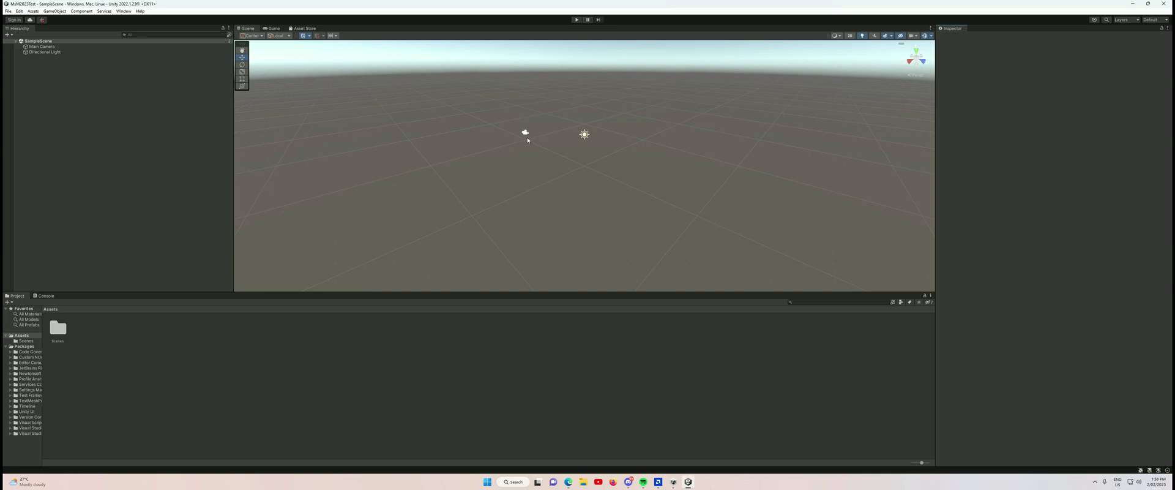
{"action": "left_click", "coordinate": [123, 11]}
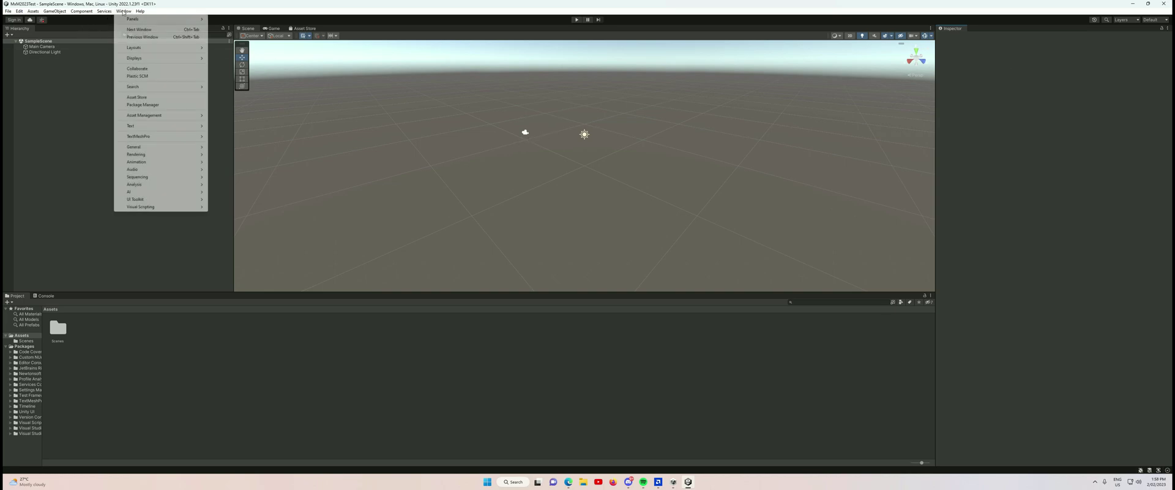
{"action": "left_click", "coordinate": [143, 106]}
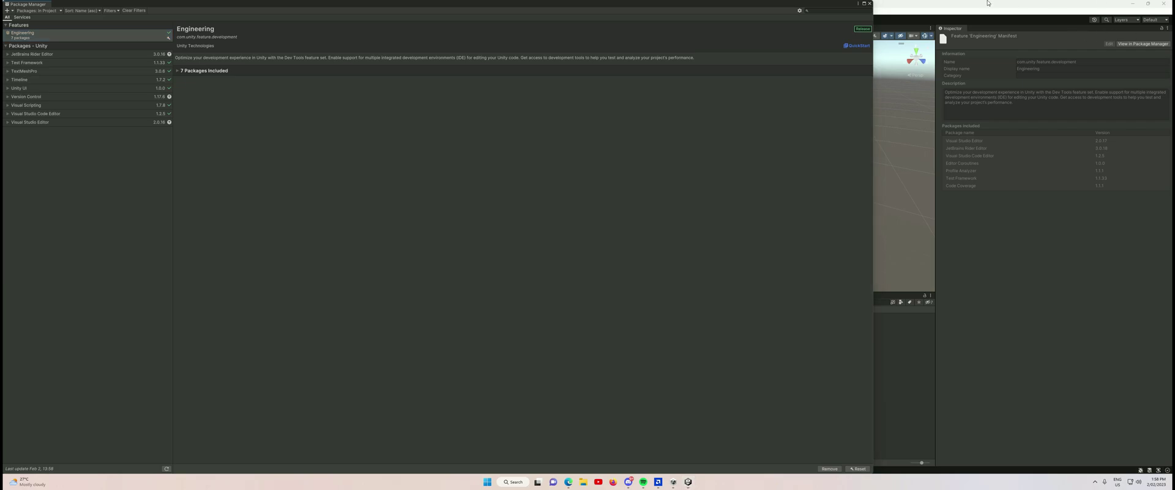
{"action": "left_click", "coordinate": [870, 3]}
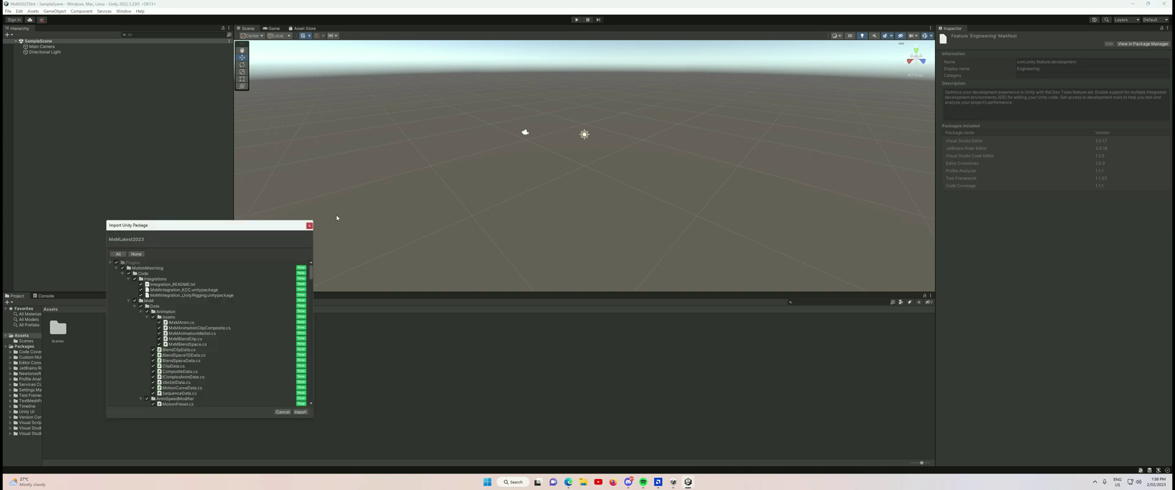
{"action": "scroll", "coordinate": [310, 271], "scroll_direction": "down", "scroll_amount": 5}
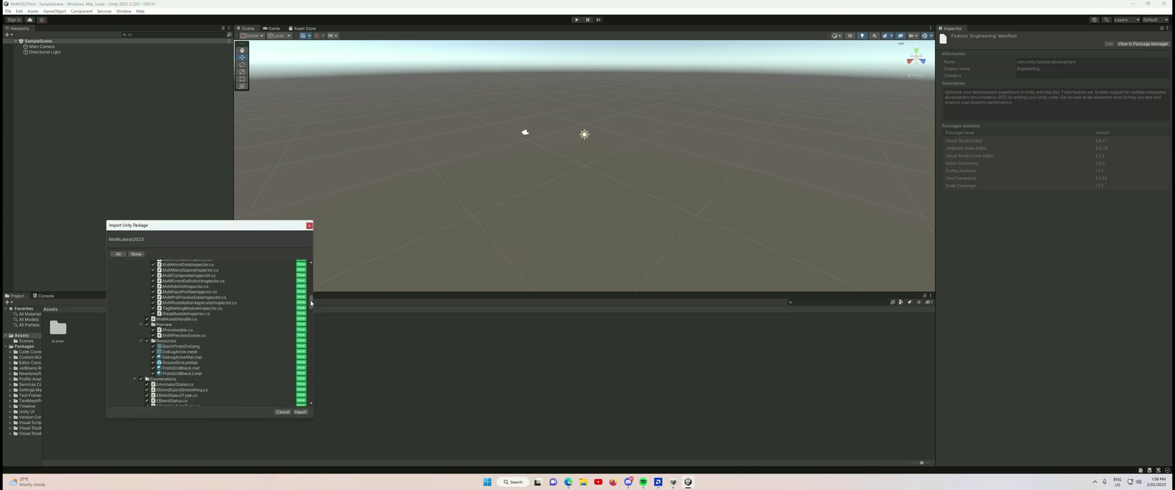
{"action": "scroll", "coordinate": [312, 265], "scroll_direction": "up", "scroll_amount": 5}
{"action": "left_click", "coordinate": [300, 411]}
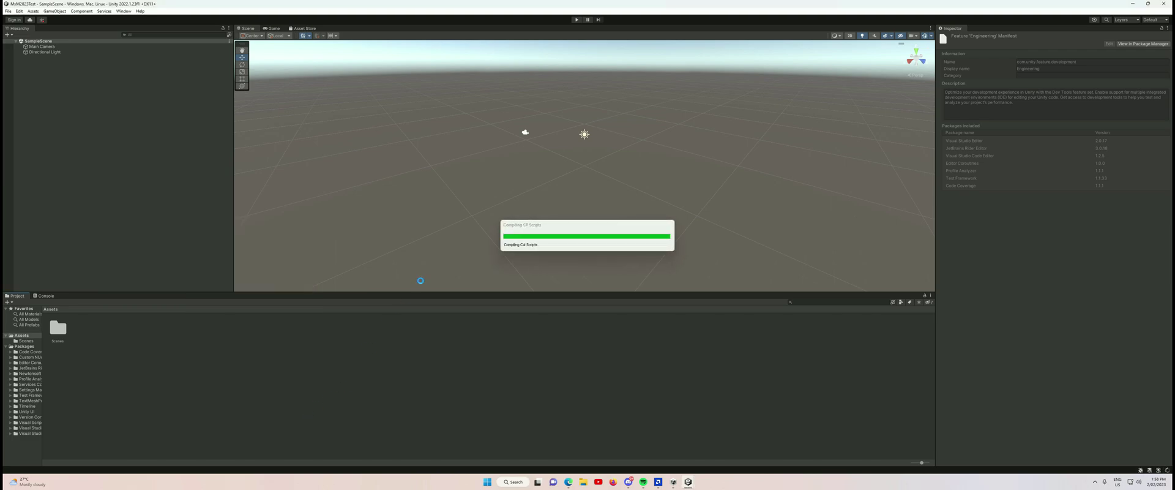
- Switch the Project panel to One Column Layout and expand Plugins > MotionMatching > Demo > Scenes to select MxMDemo
{"action": "left_click", "coordinate": [931, 296]}
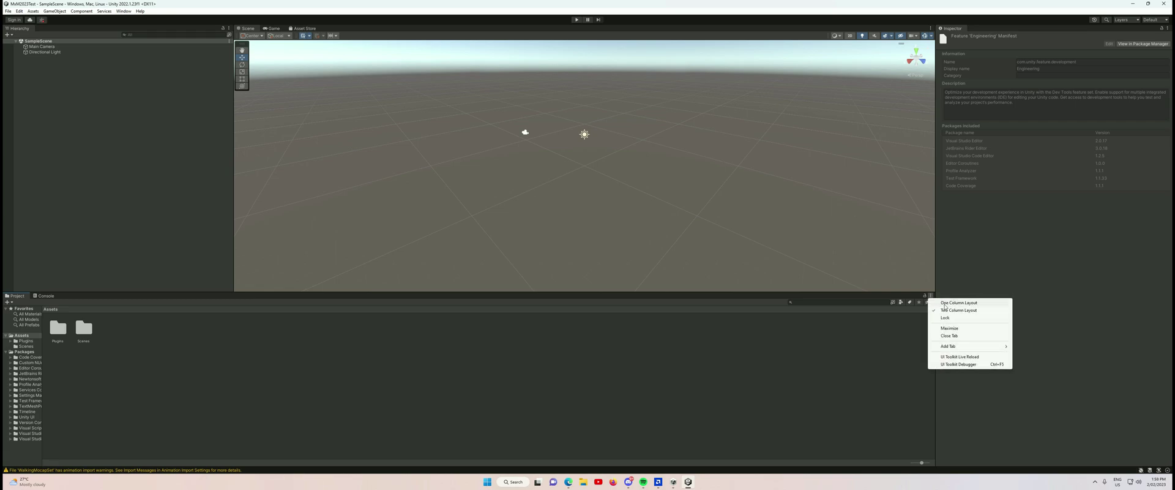
{"action": "left_click", "coordinate": [946, 304]}
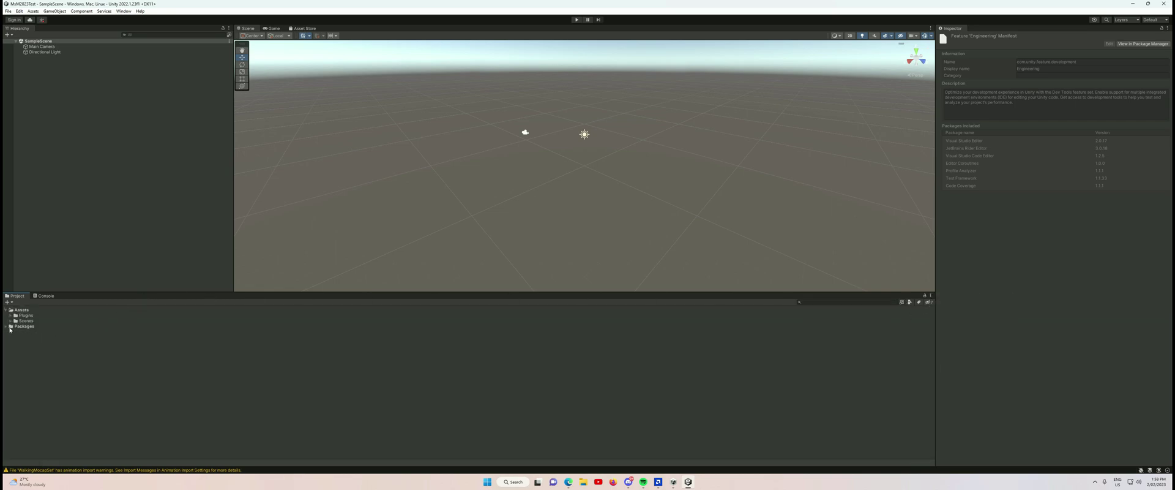
{"action": "left_click", "coordinate": [11, 320]}
{"action": "left_click", "coordinate": [10, 316]}
{"action": "left_click", "coordinate": [15, 321]}
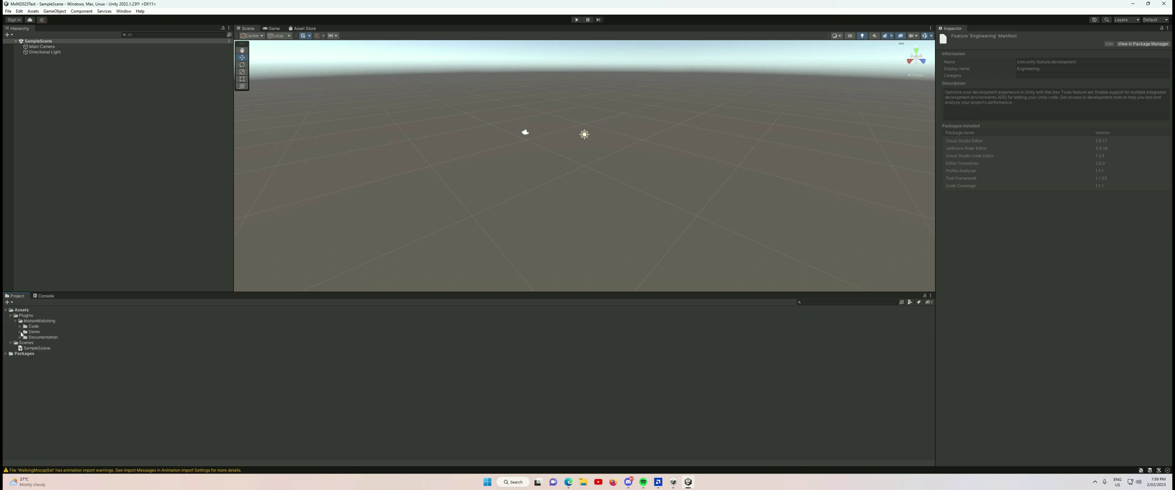
{"action": "left_click", "coordinate": [21, 332]}
{"action": "left_click", "coordinate": [25, 370]}
{"action": "left_click", "coordinate": [49, 380]}
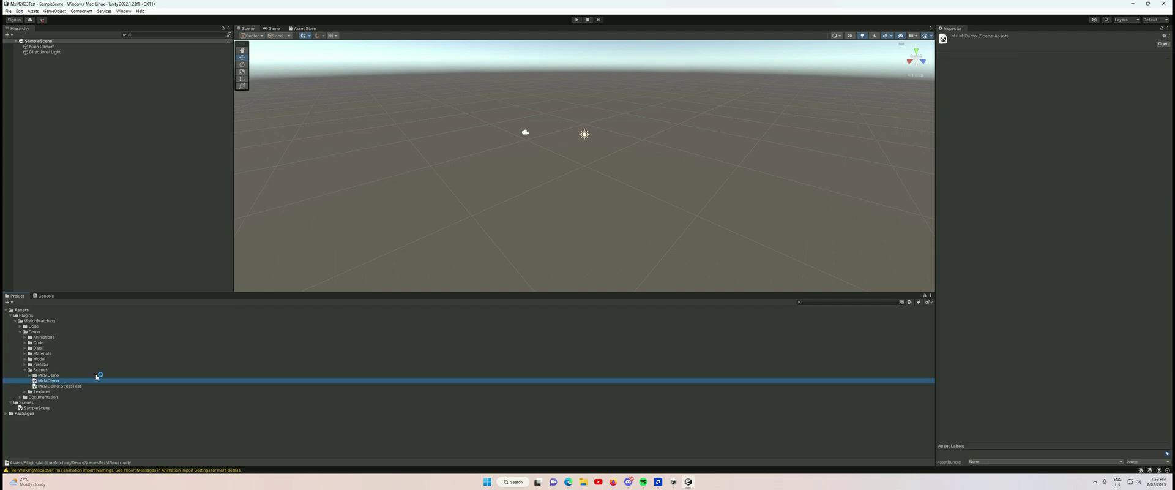
- Open MxMDemo, try Play, and review the missing Unity.Mathematics compiler errors in the Console
{"action": "double_click", "coordinate": [55, 381]}
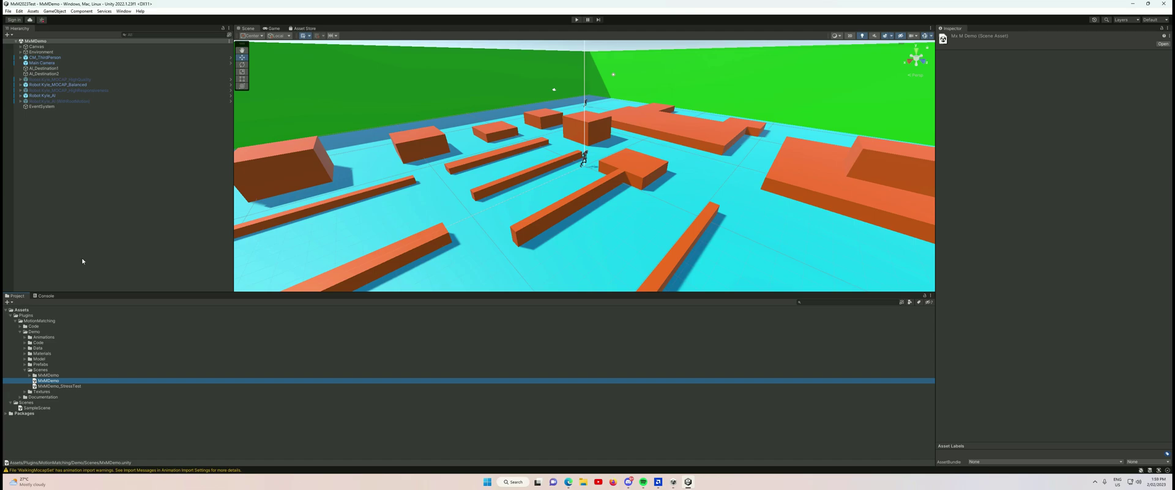
{"action": "left_click", "coordinate": [578, 20]}
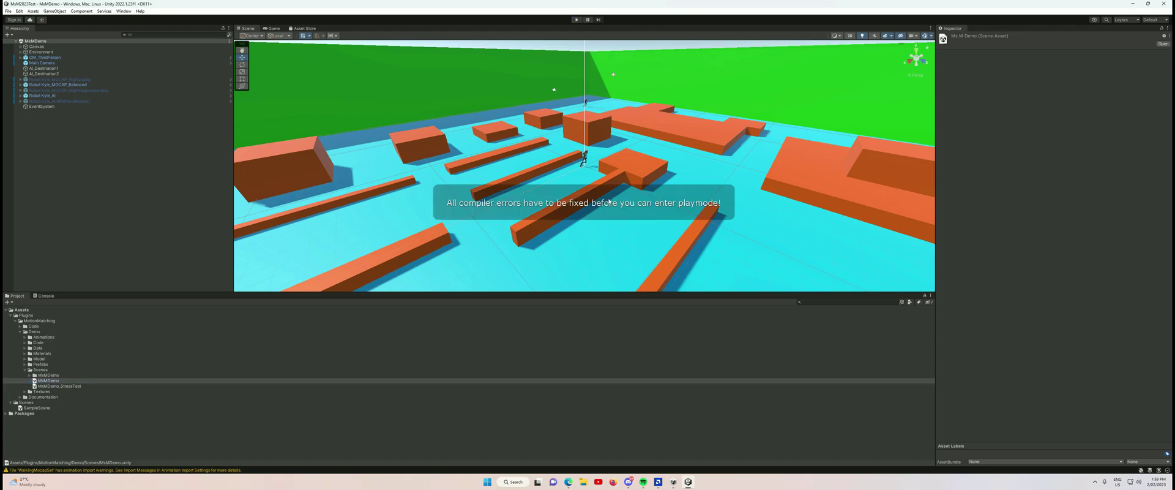
{"action": "left_click", "coordinate": [46, 295]}
{"action": "scroll", "coordinate": [301, 341], "scroll_direction": "up", "scroll_amount": 10}
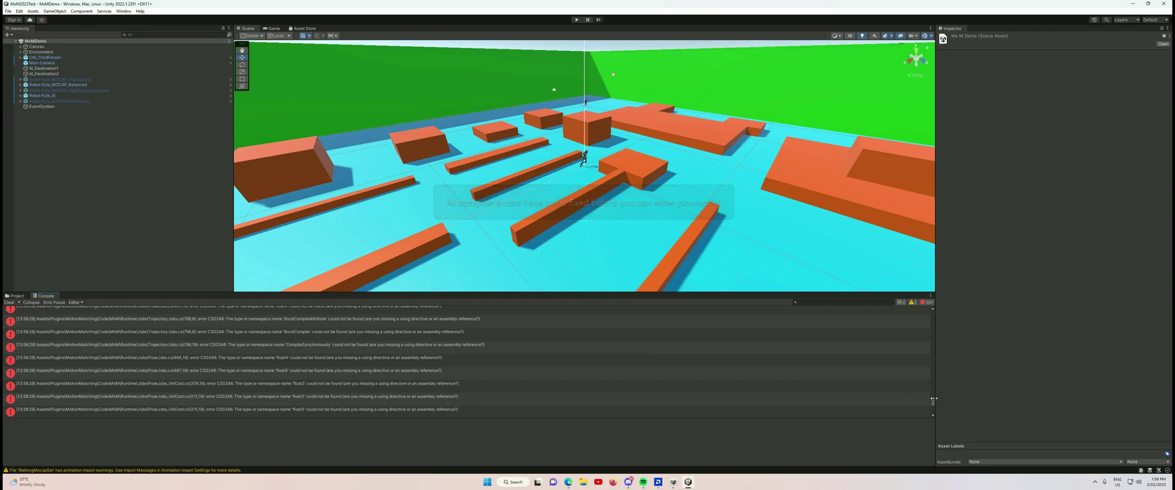
{"action": "left_click_drag", "start_coordinate": [933, 401], "coordinate": [938, 305]}
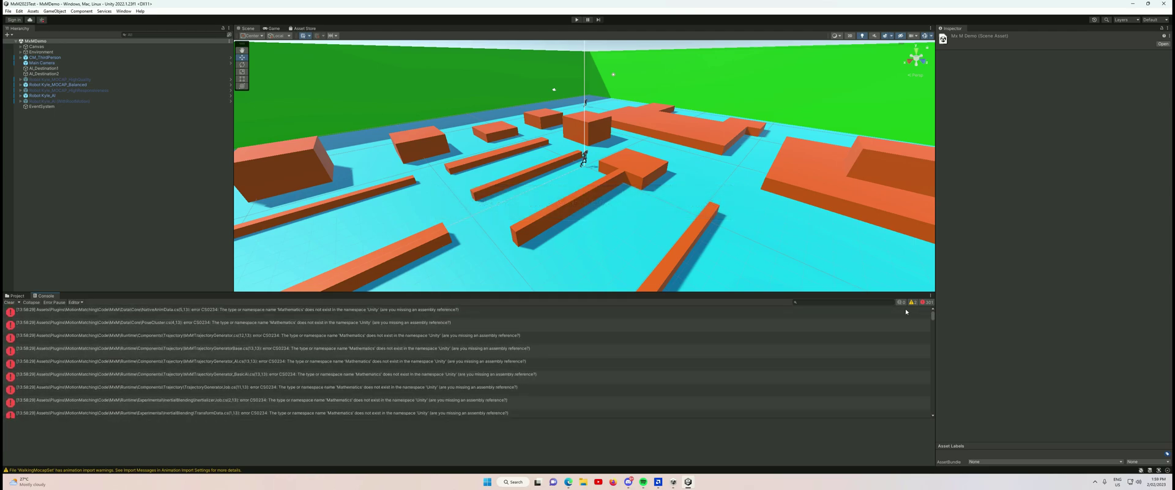
{"action": "key", "text": "alt+Tab"}
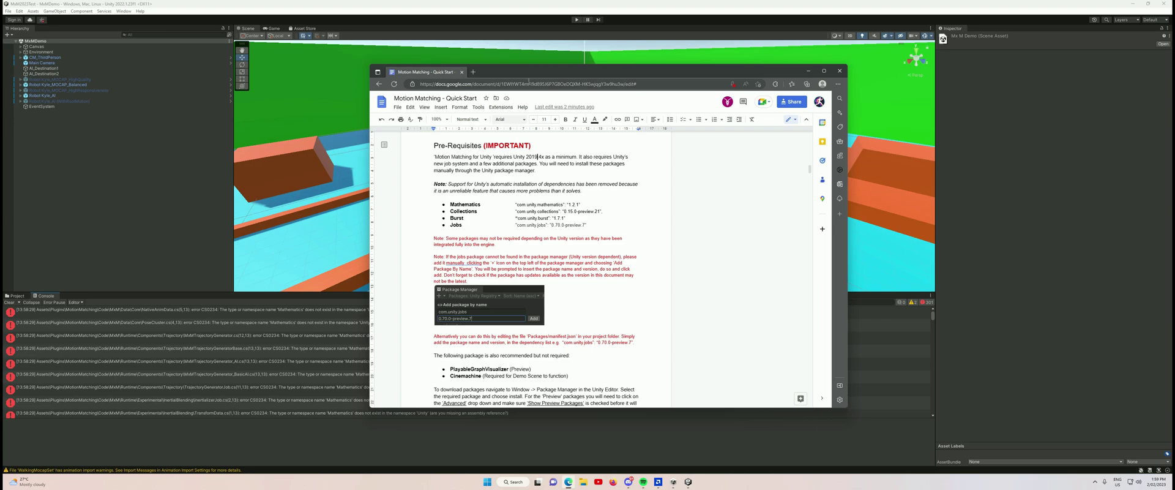
- Dismiss the quick start guide and open the Package Manager showing Unity Registry packages
{"action": "left_click", "coordinate": [808, 70]}
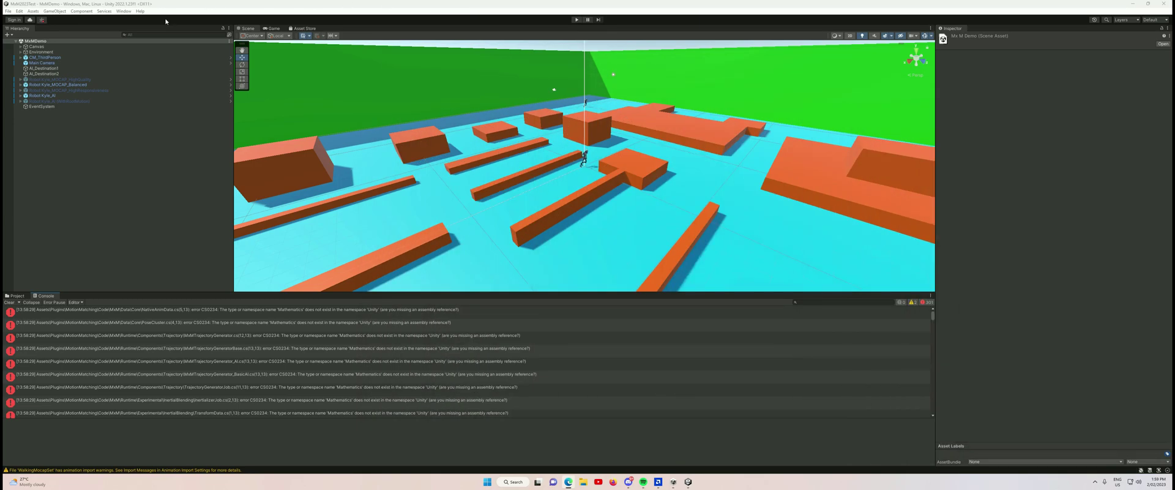
{"action": "left_click", "coordinate": [119, 11]}
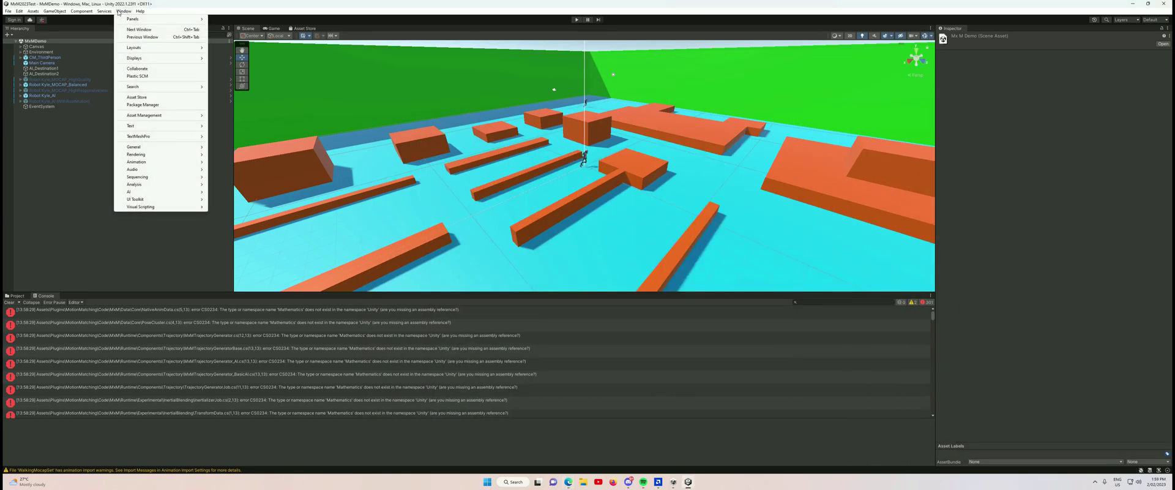
{"action": "left_click", "coordinate": [164, 105]}
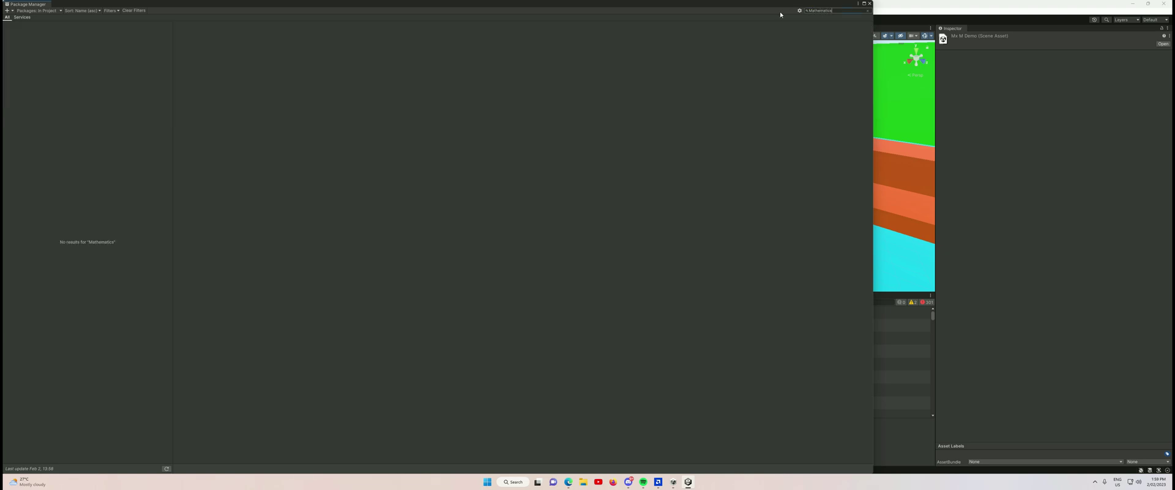
{"action": "left_click", "coordinate": [53, 14]}
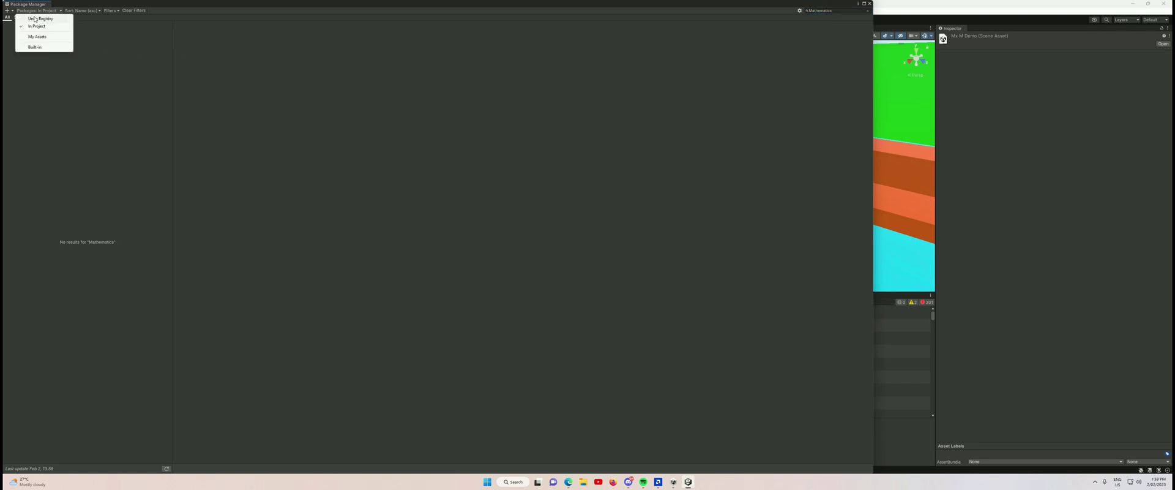
{"action": "left_click", "coordinate": [37, 19]}
- Install the Mathematics and Collections packages, then confirm Burst was installed as a dependency
{"action": "left_click", "coordinate": [817, 12]}
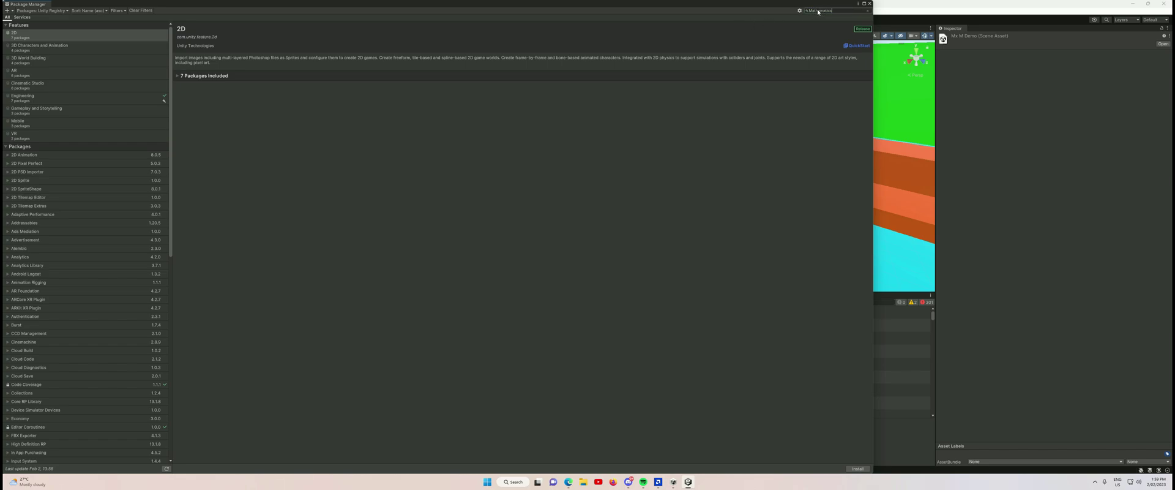
{"action": "left_click", "coordinate": [858, 468]}
{"action": "left_click", "coordinate": [840, 13]}
{"action": "type", "text": "b"}
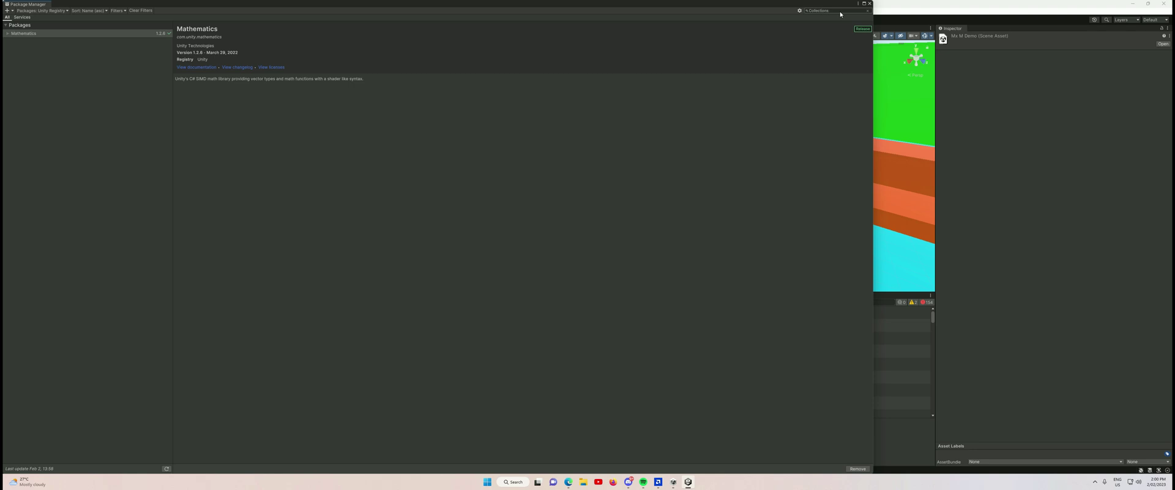
{"action": "left_click", "coordinate": [856, 468]}
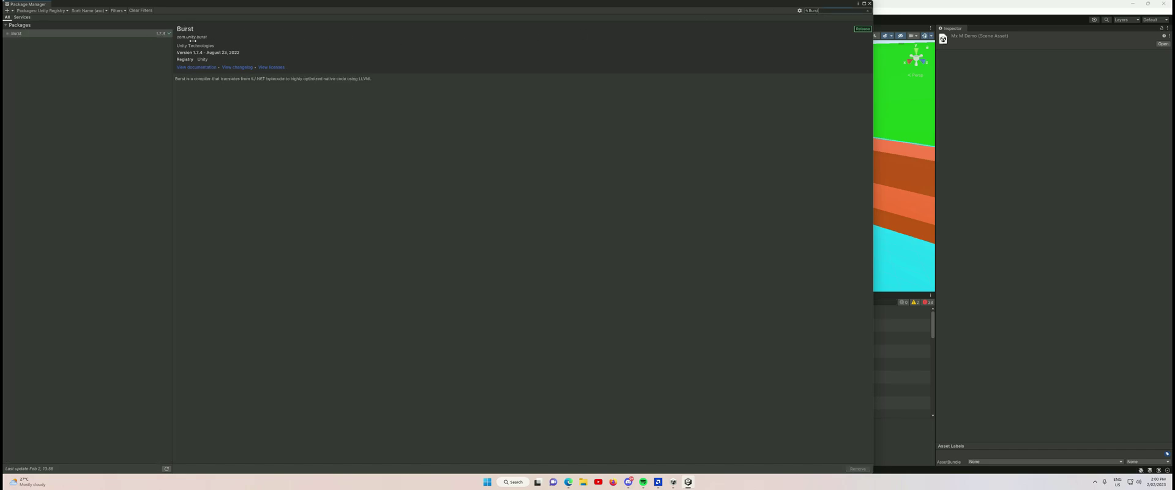
{"action": "left_click", "coordinate": [24, 34]}
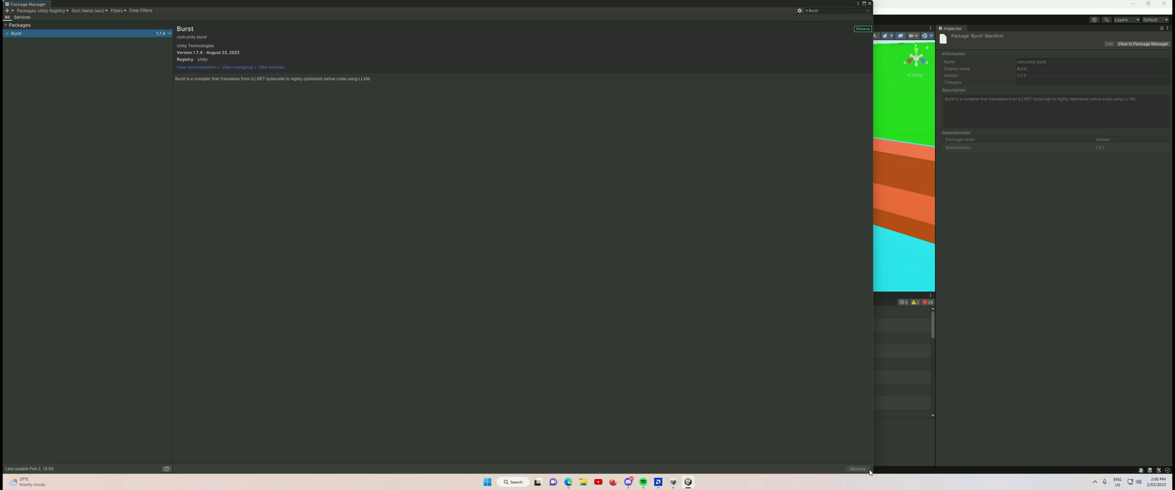
{"action": "left_click", "coordinate": [7, 35]}
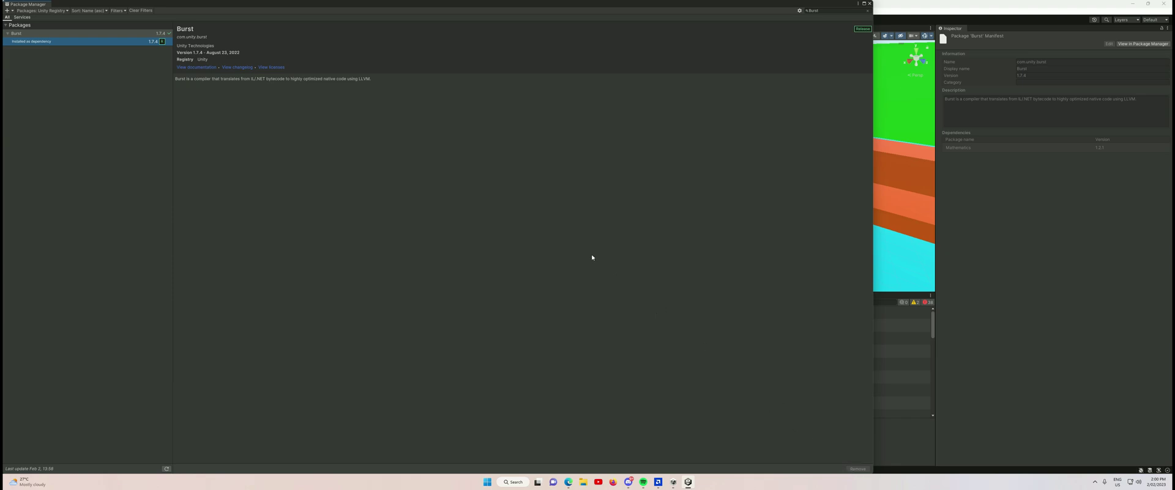
- Collapse the Burst entry and clear the Package Manager search text
{"action": "left_click", "coordinate": [7, 35]}
{"action": "double_click", "coordinate": [829, 12]}
{"action": "key", "text": "BackSpace"}
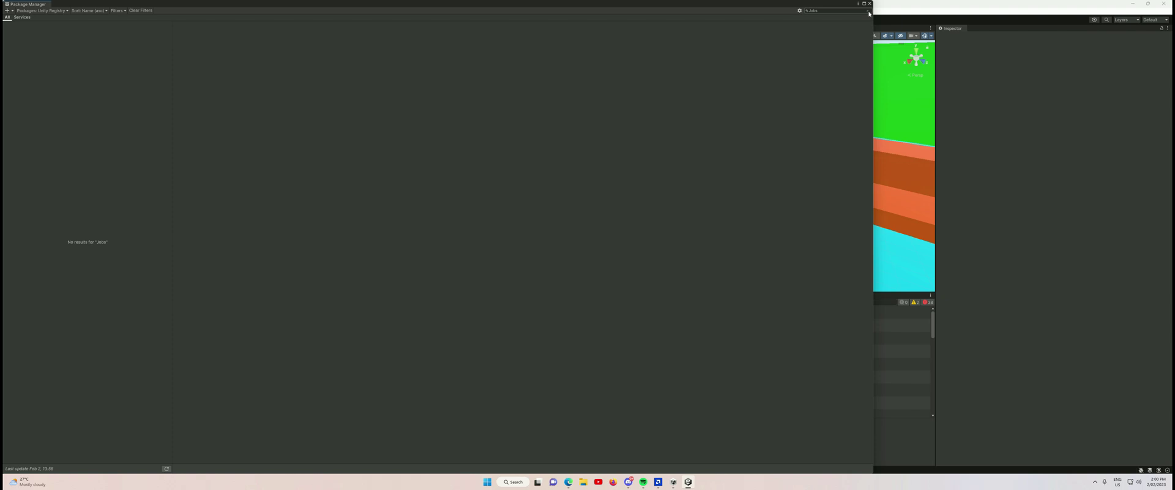
- Turn on Enable Pre-release Packages in Project Settings, accepting the warning
{"action": "left_click", "coordinate": [799, 10]}
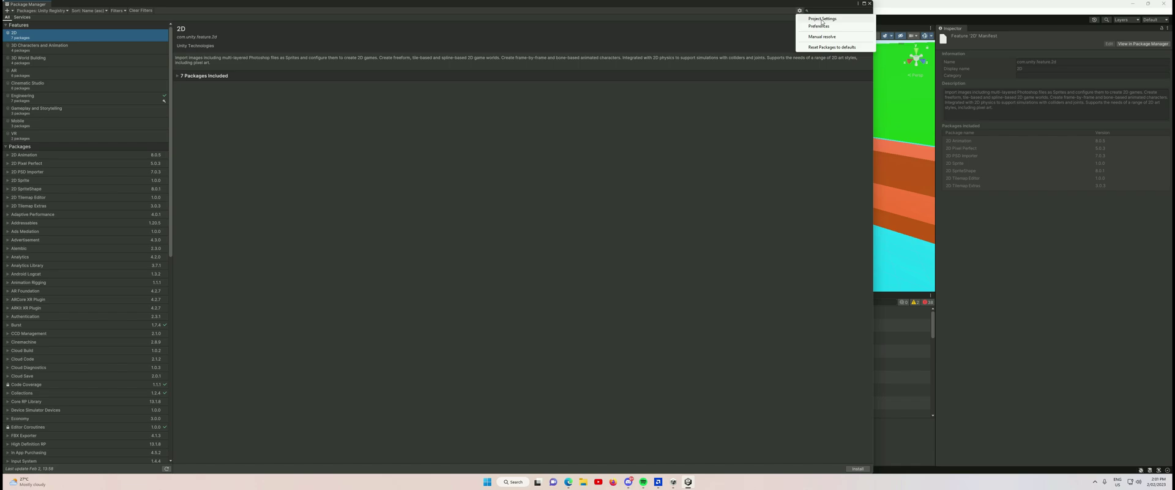
{"action": "left_click", "coordinate": [821, 19]}
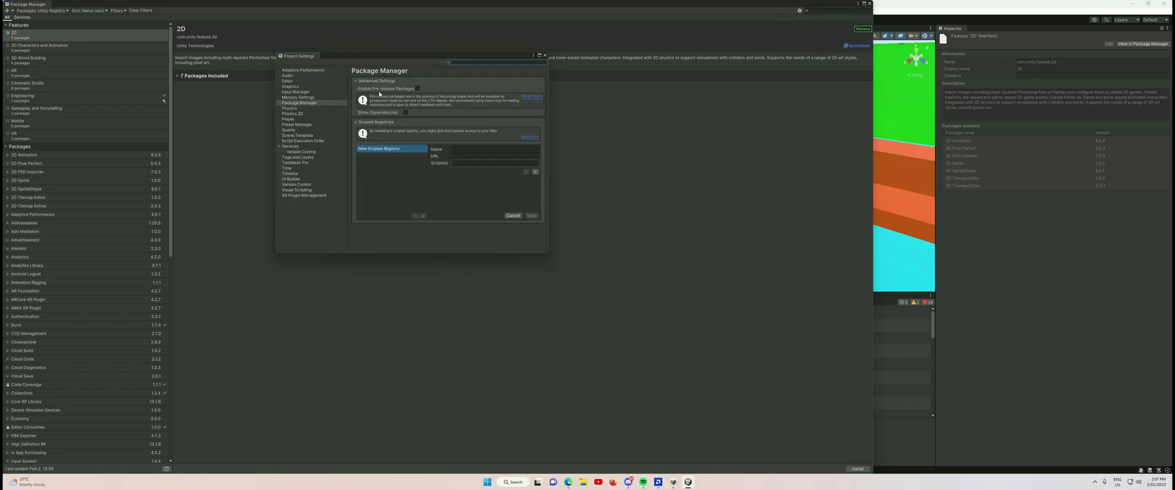
{"action": "left_click", "coordinate": [417, 88]}
{"action": "left_click", "coordinate": [606, 254]}
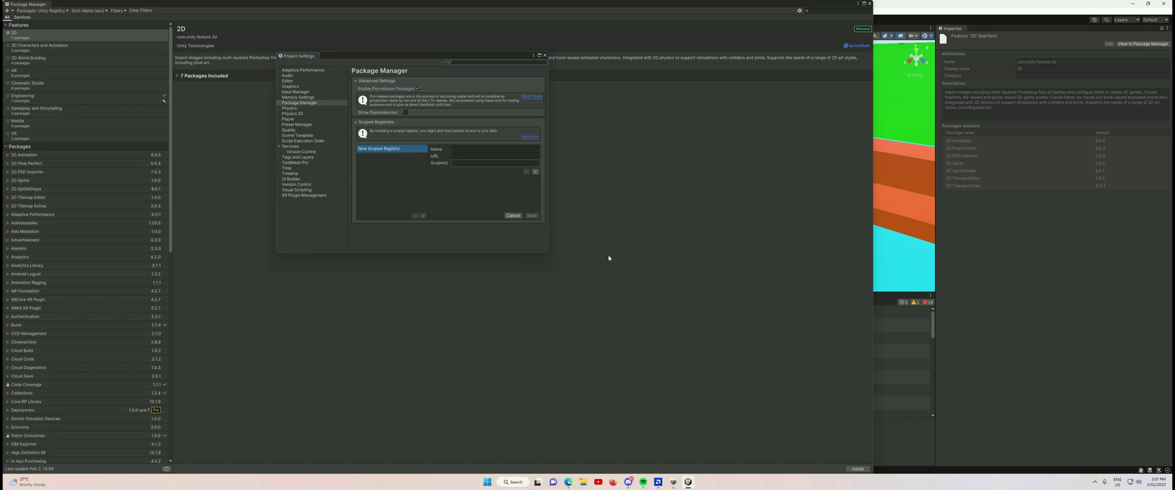
{"action": "left_click", "coordinate": [545, 55]}
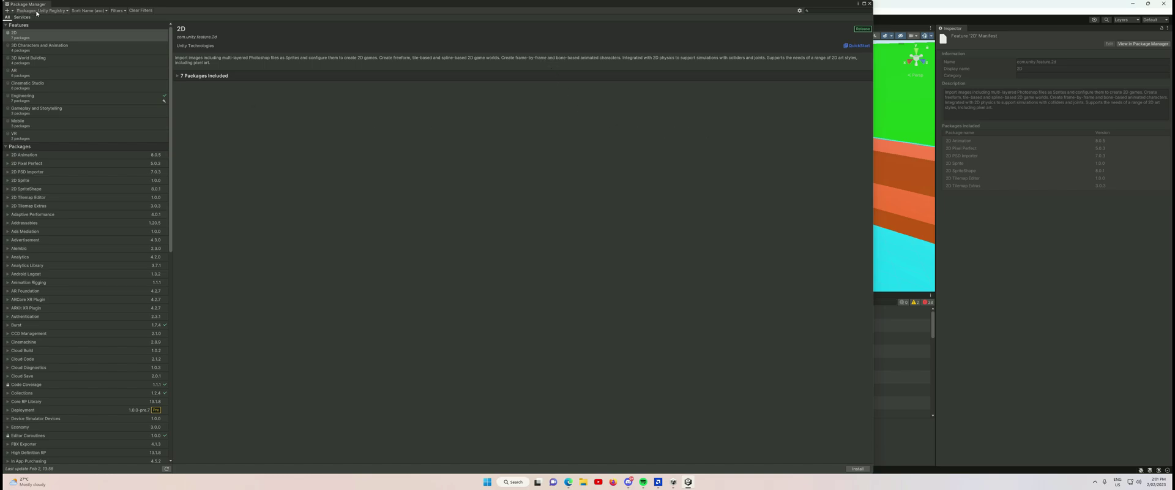
{"action": "left_click", "coordinate": [813, 12]}
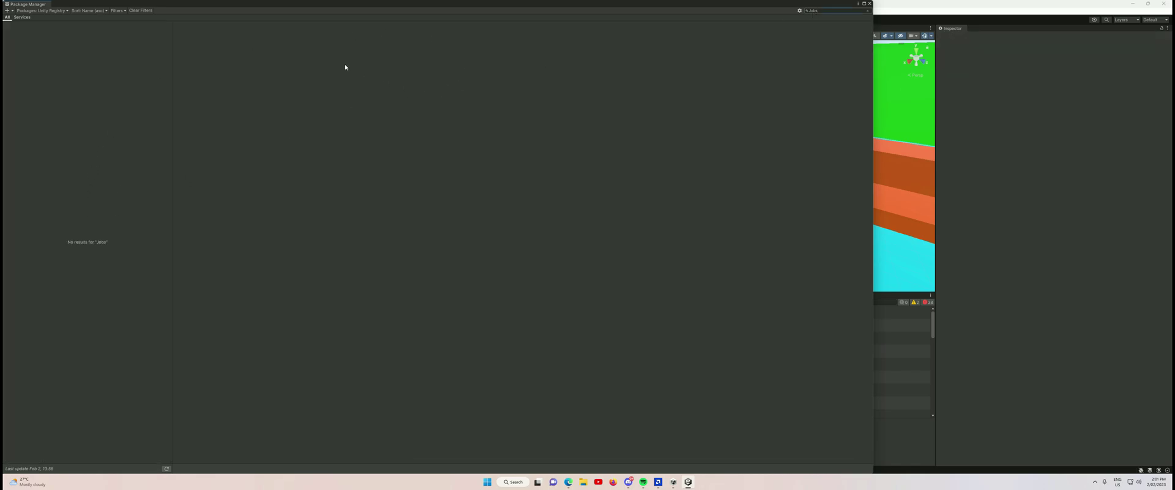
- Add package by name: com.unity.jobs, version 0.70.0-preview.7
{"action": "left_click", "coordinate": [9, 11]}
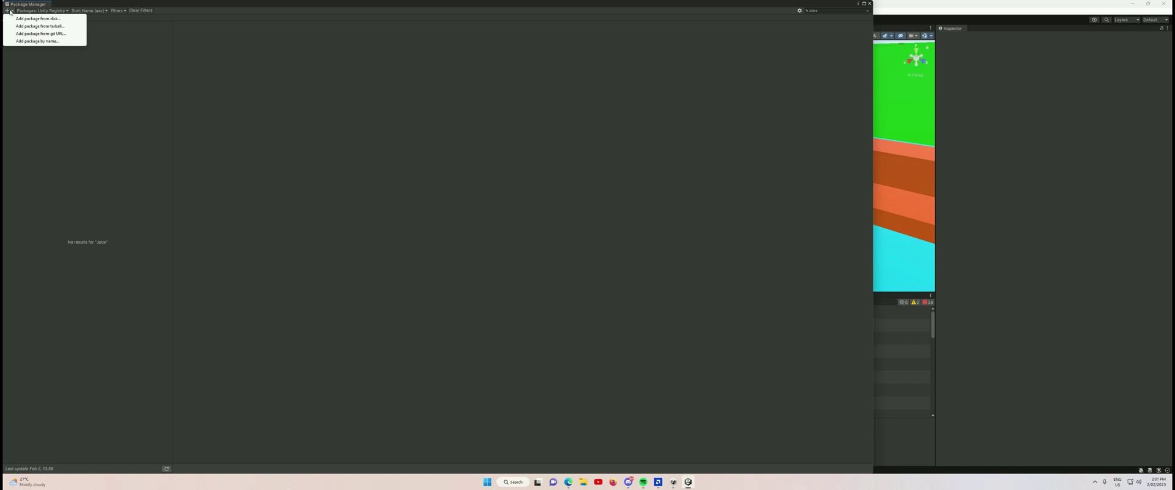
{"action": "left_click", "coordinate": [29, 41]}
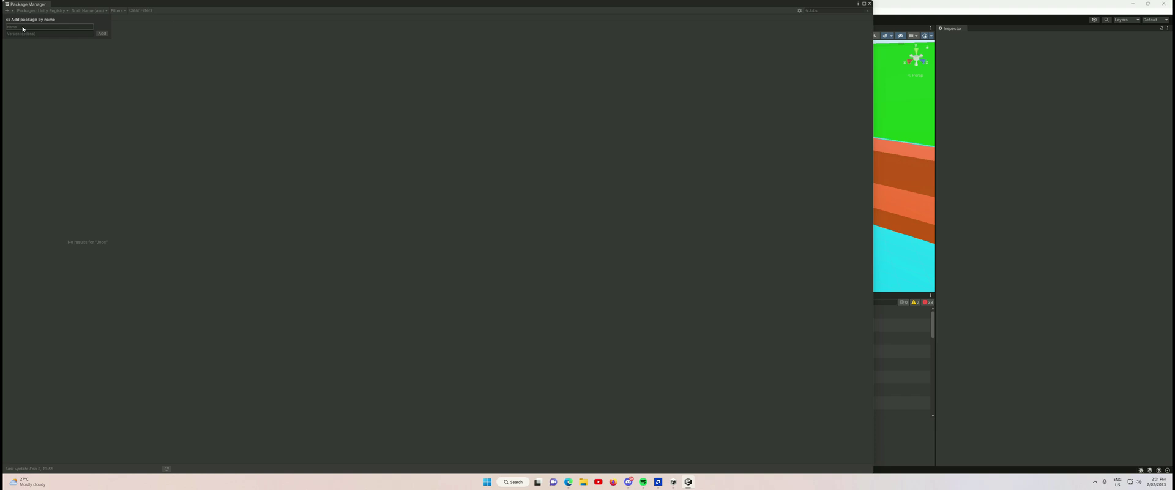
{"action": "type", "text": "com.unity.jobs"}
{"action": "left_click", "coordinate": [28, 33]}
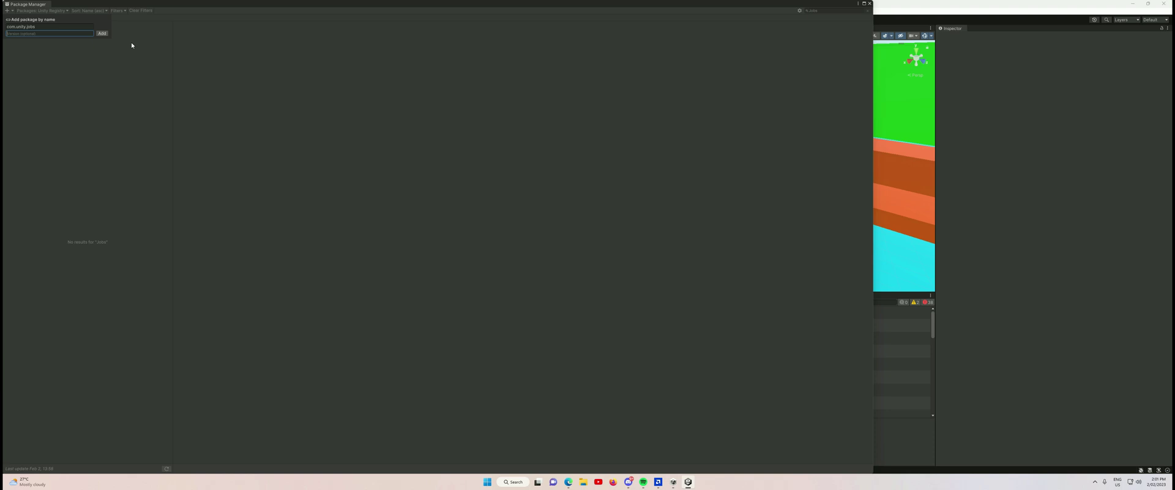
{"action": "type", "text": "0.70.0-preview.7"}
{"action": "left_click", "coordinate": [102, 34]}
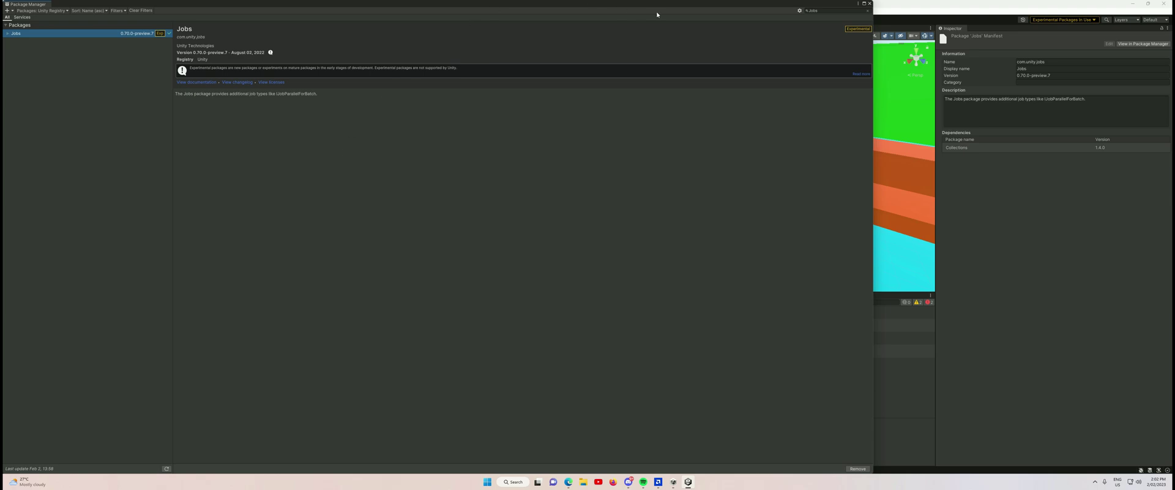
- Clear the Jobs search, search 'Cinemac' and install Cinemachine 2.8.9
{"action": "left_click", "coordinate": [849, 11]}
{"action": "key", "text": "ctrl+a"}
{"action": "key", "text": "BackSpace"}
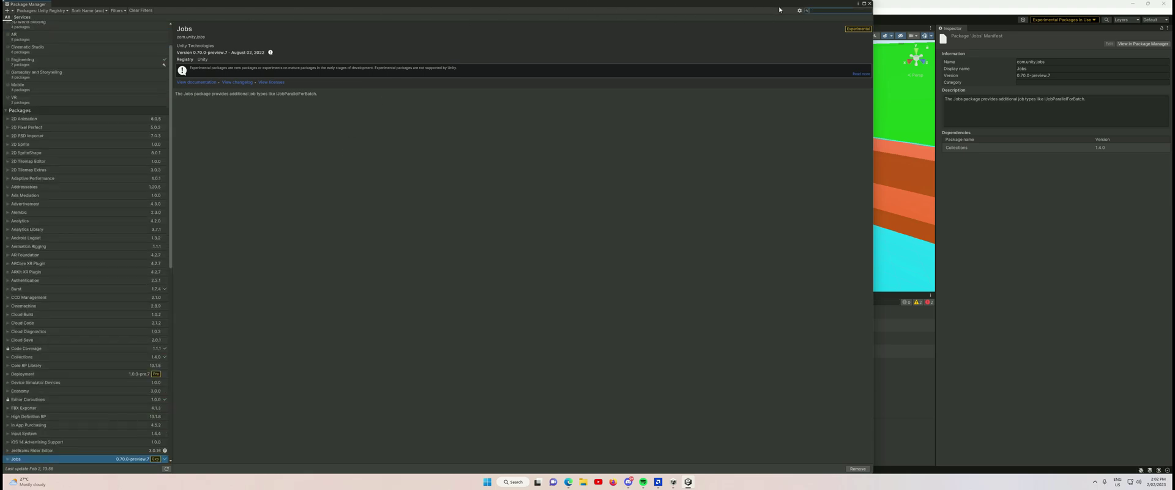
{"action": "type", "text": "Cinemachine"}
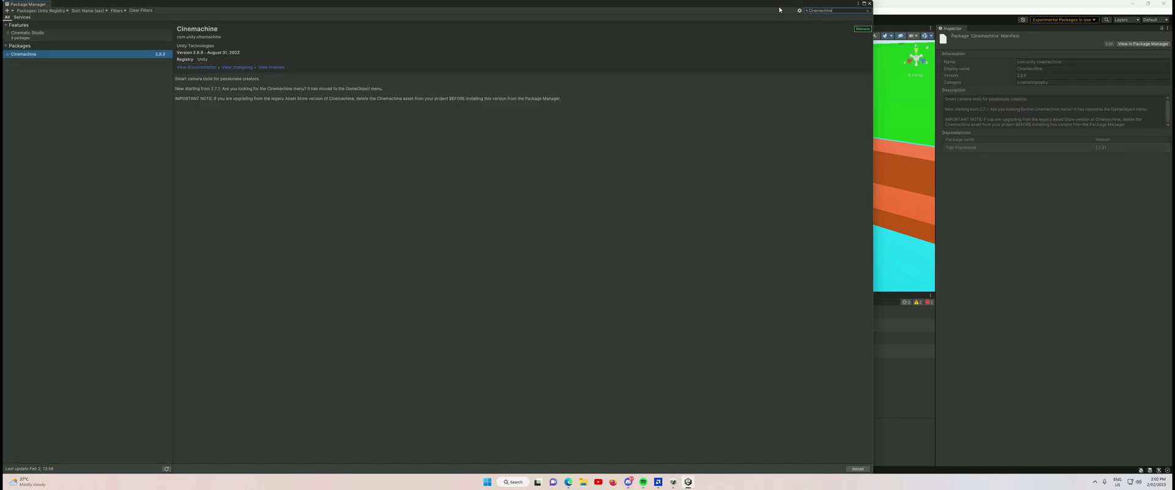
{"action": "left_click", "coordinate": [859, 469]}
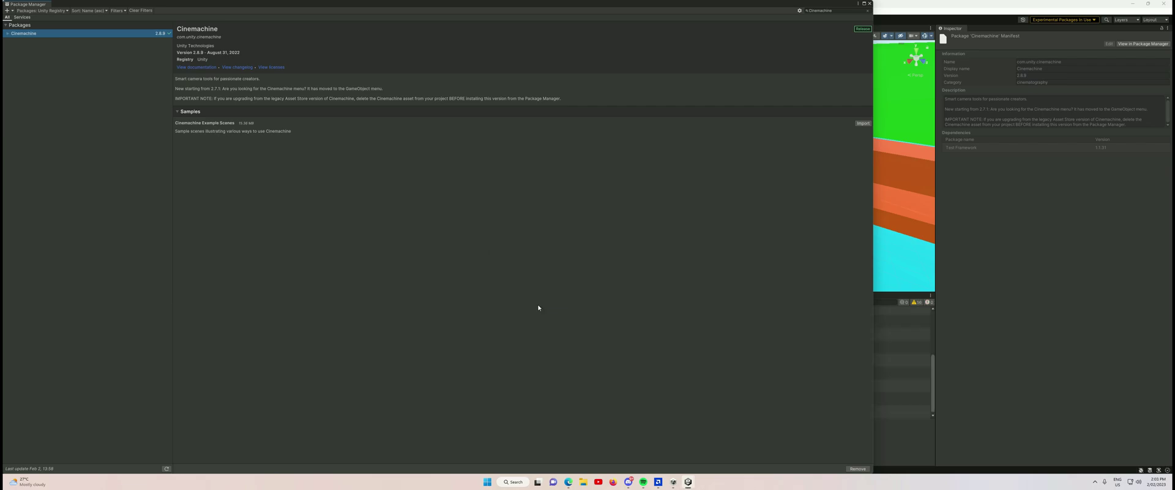
{"action": "left_click", "coordinate": [1007, 278]}
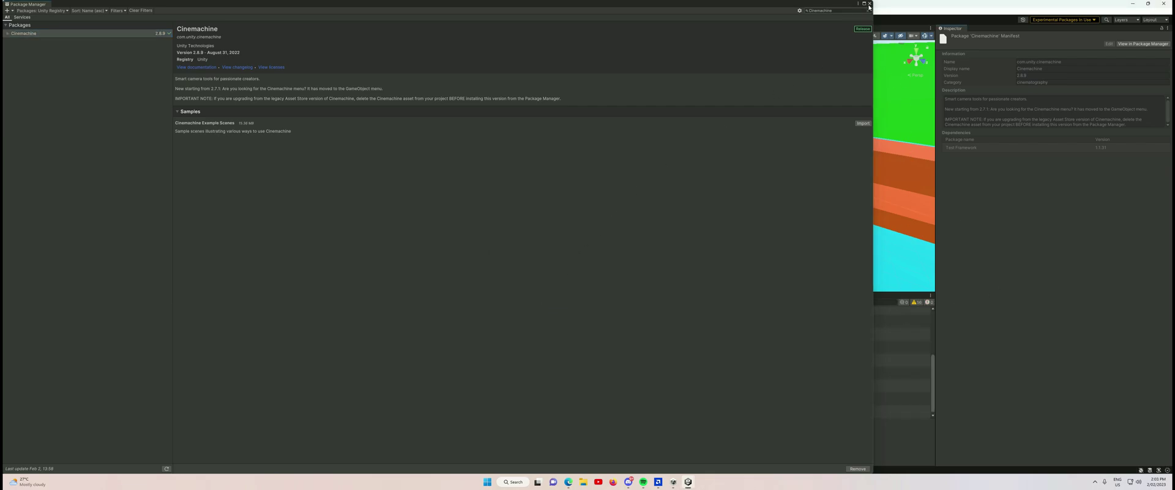
- Close the Package Manager, play MxMDemo, run the character onto the orange block, then stop
{"action": "left_click", "coordinate": [870, 4]}
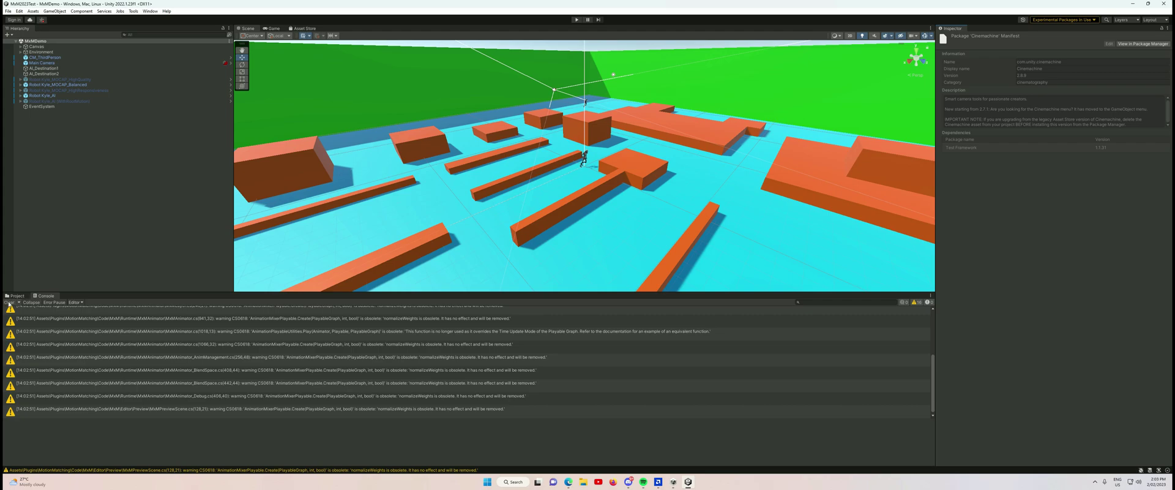
{"action": "left_click", "coordinate": [577, 19]}
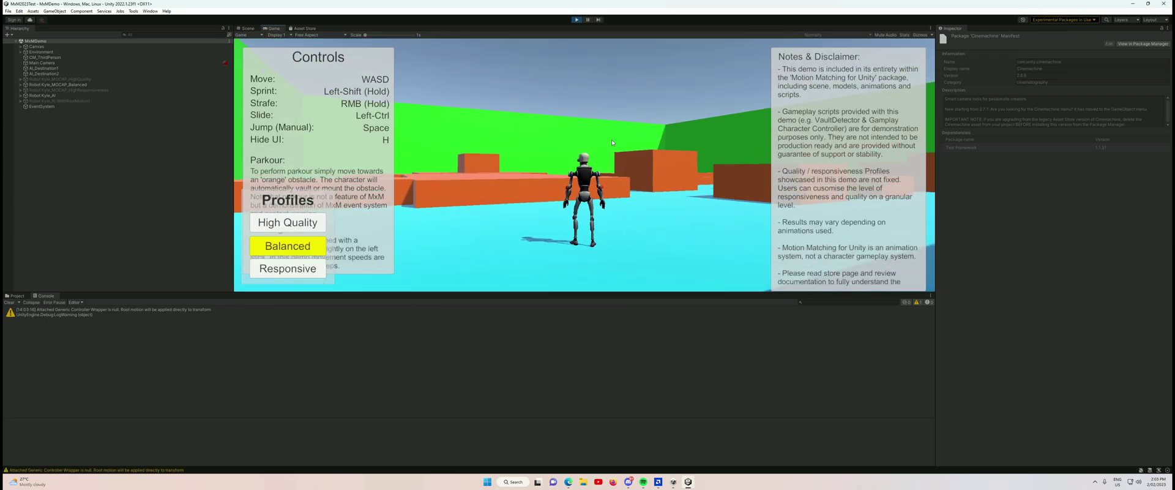
{"action": "key", "text": "h"}
{"action": "key", "text": "w"}
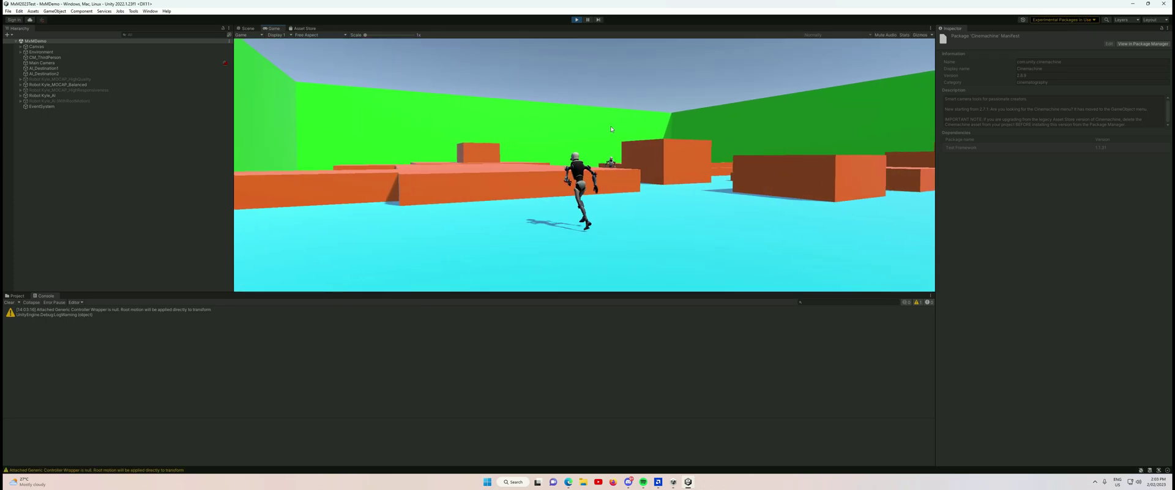
{"action": "key", "text": "w"}
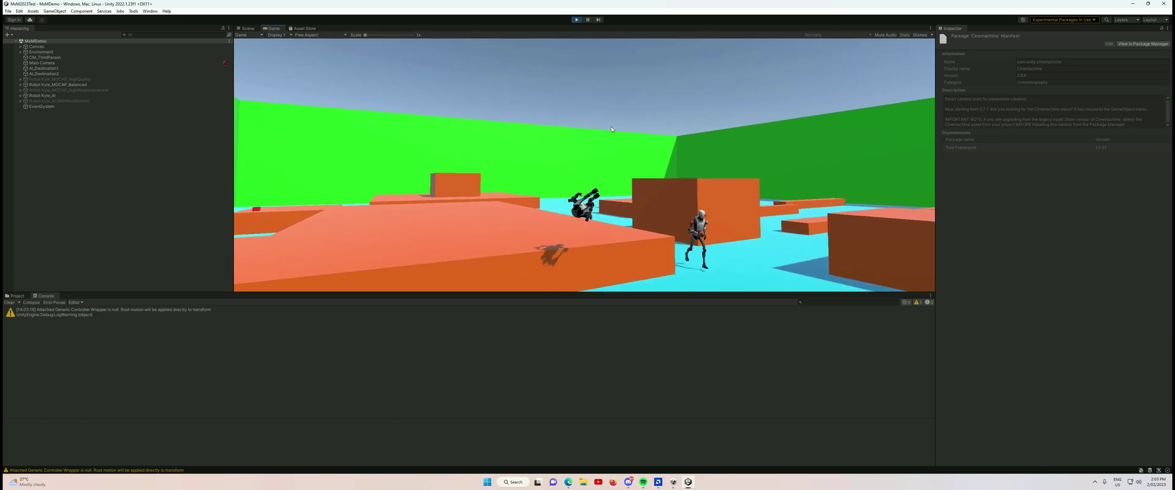
{"action": "key", "text": "w"}
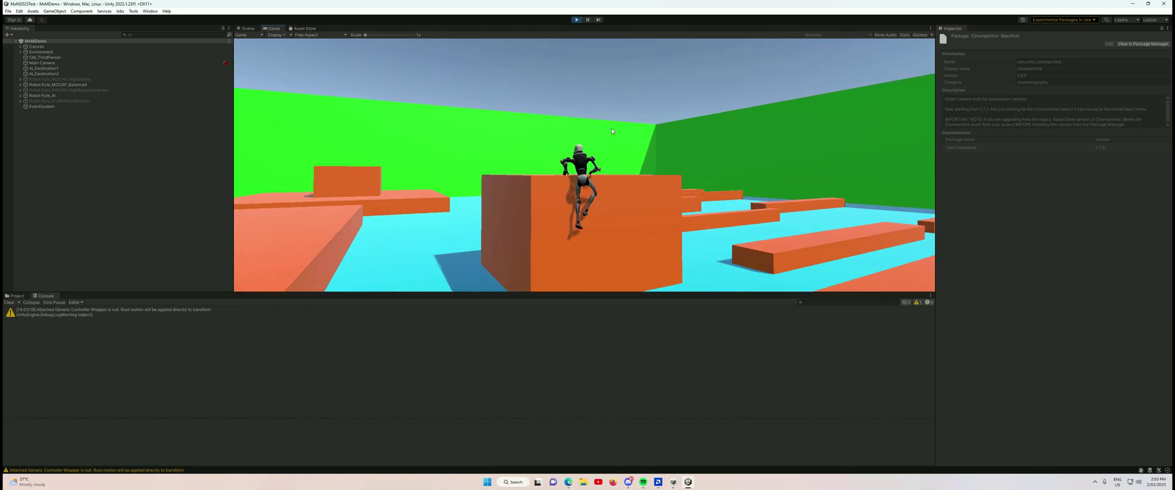
{"action": "key", "text": "ctrl+p"}
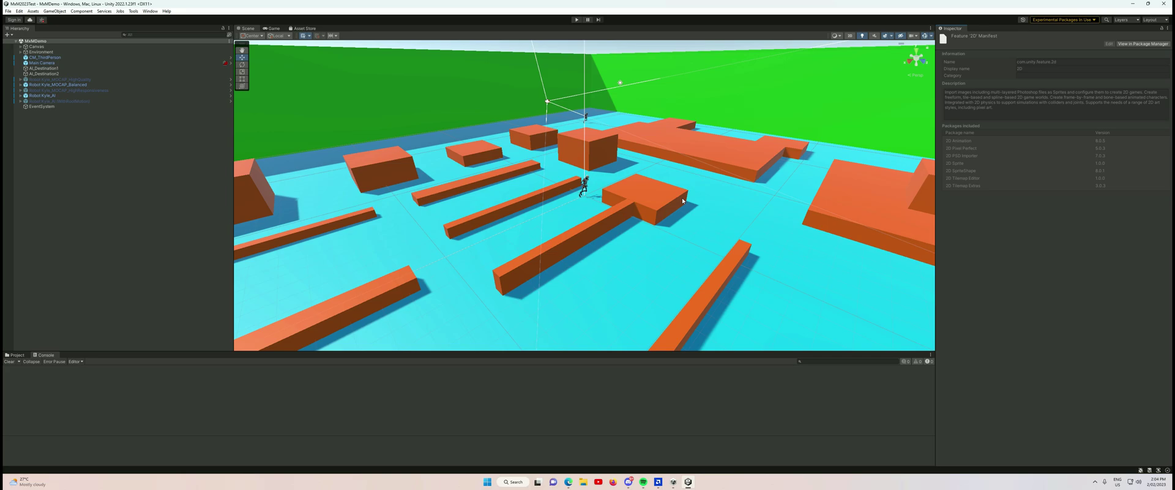